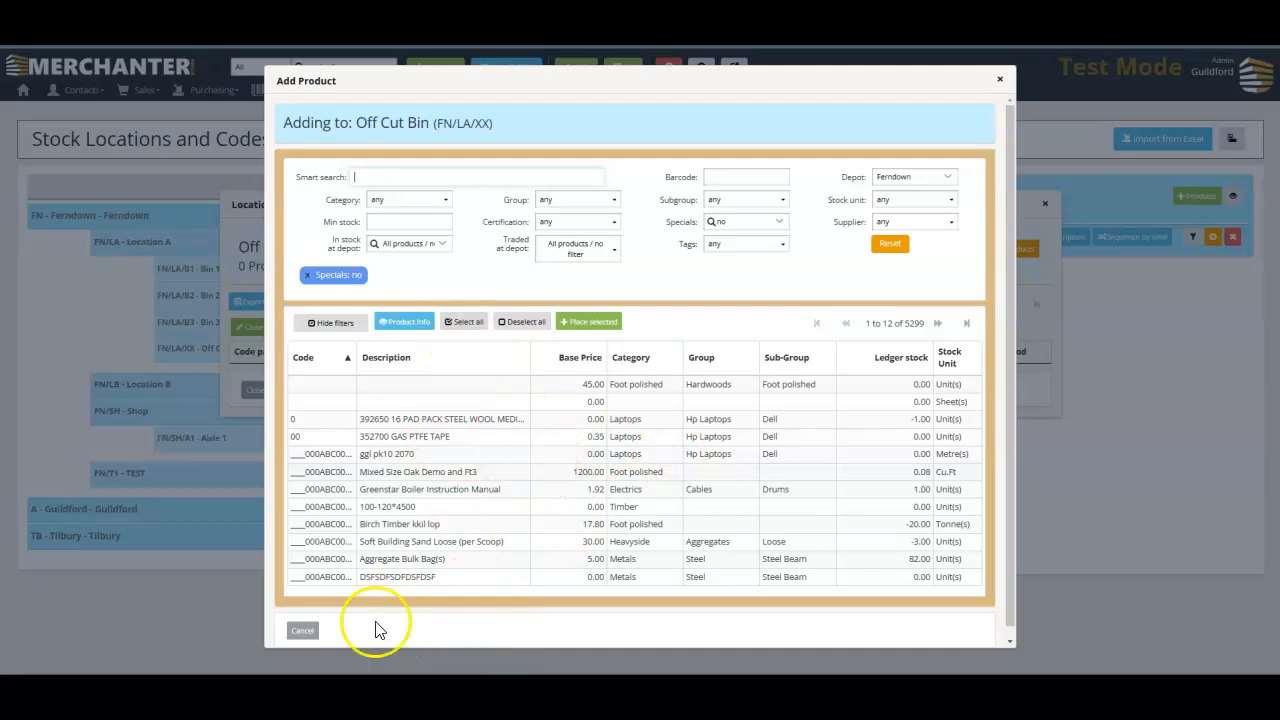
Close the product picker and the Off Cut Bin overview, and open the live products overview.
click(300, 632)
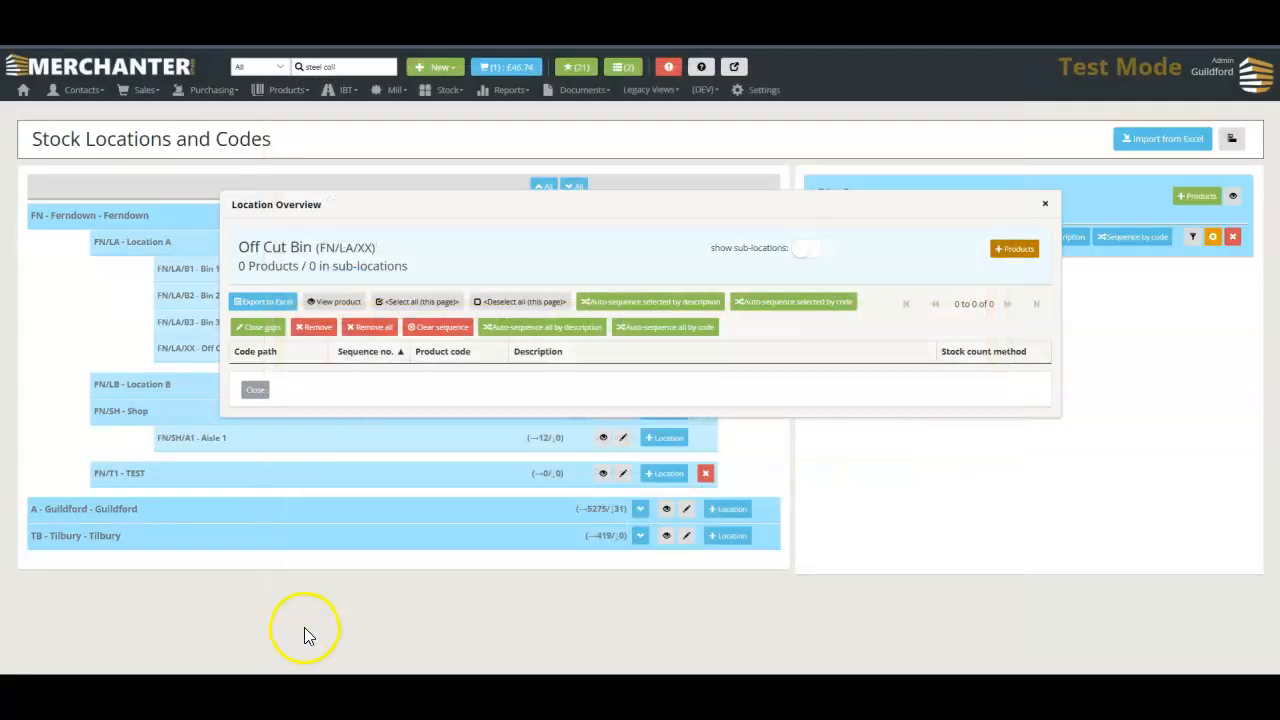
click(252, 391)
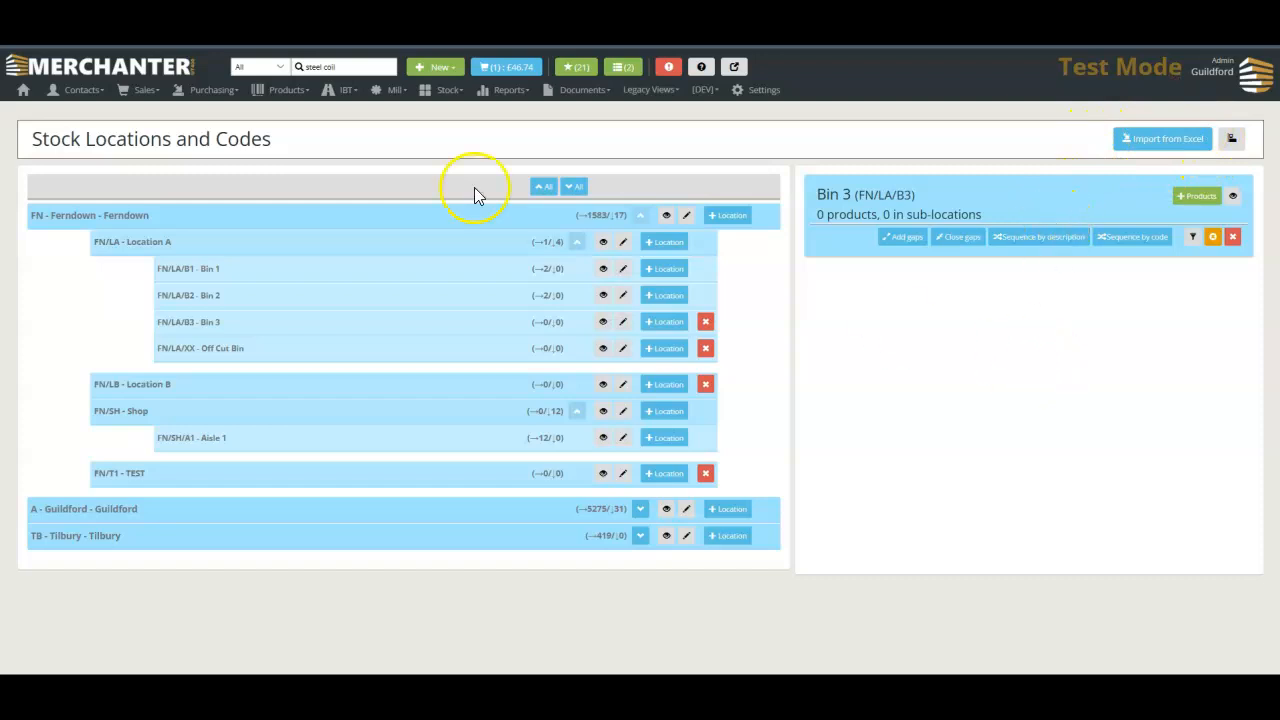
click(255, 88)
click(300, 118)
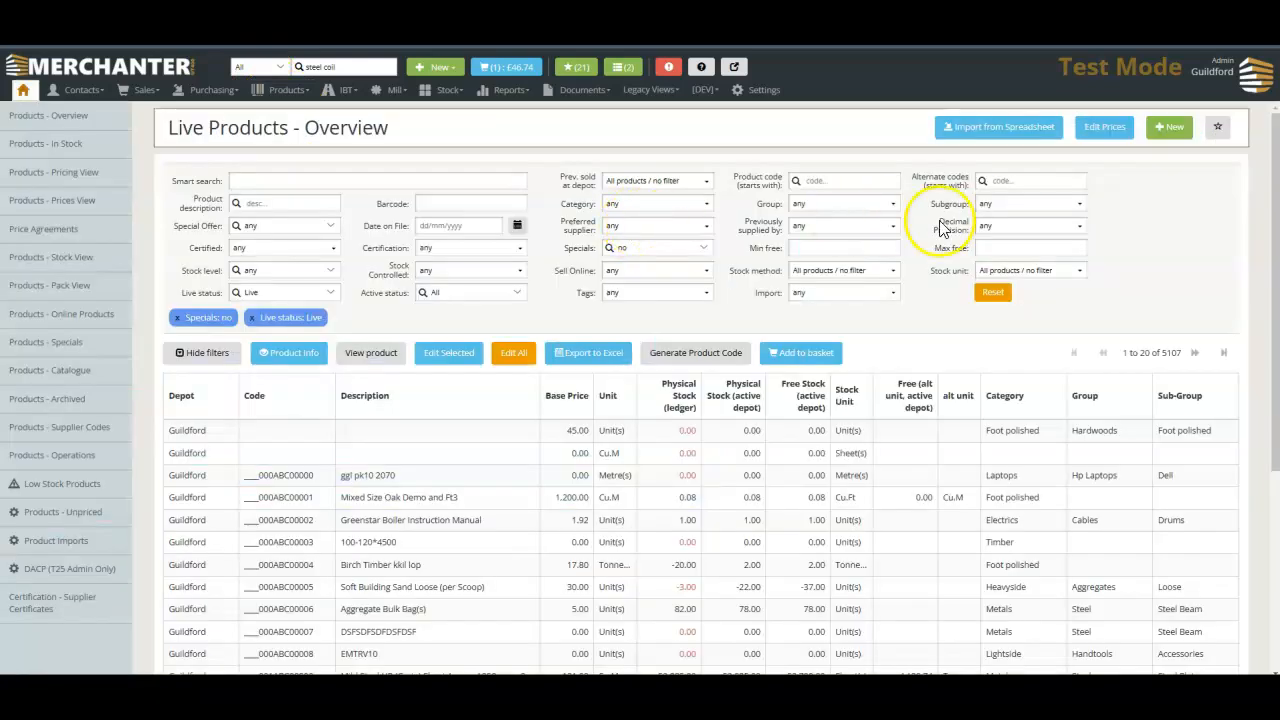
Filter the live products to subgroup End Feed with smart search "tap" and export the list to Excel.
click(1007, 204)
scroll(1025, 440, down, 15)
scroll(1025, 440, down, 1)
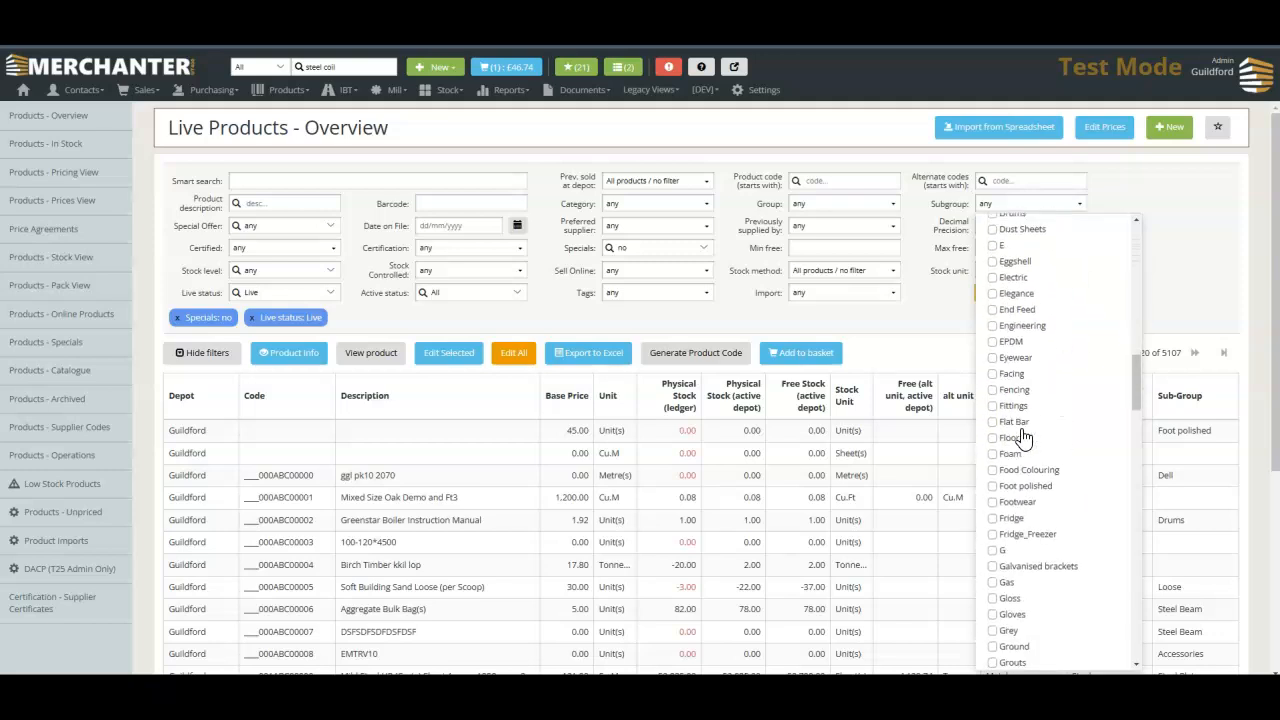
click(992, 309)
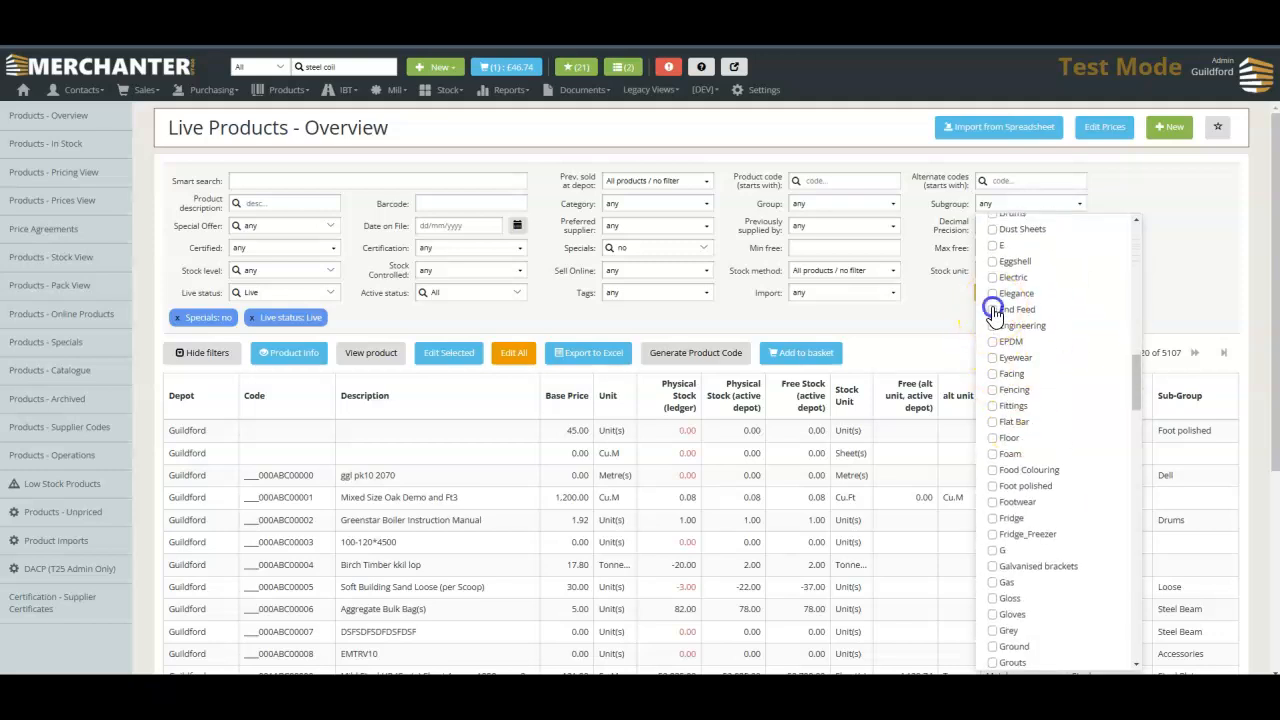
click(242, 180)
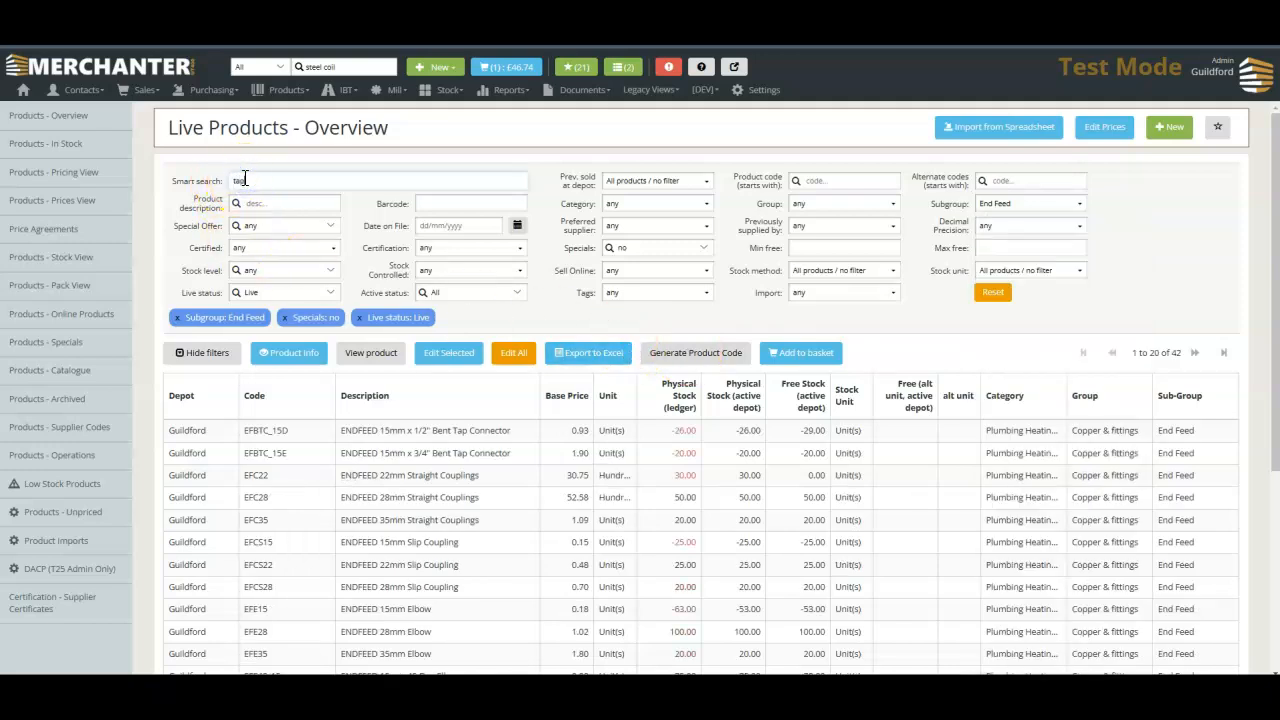
text(tap)
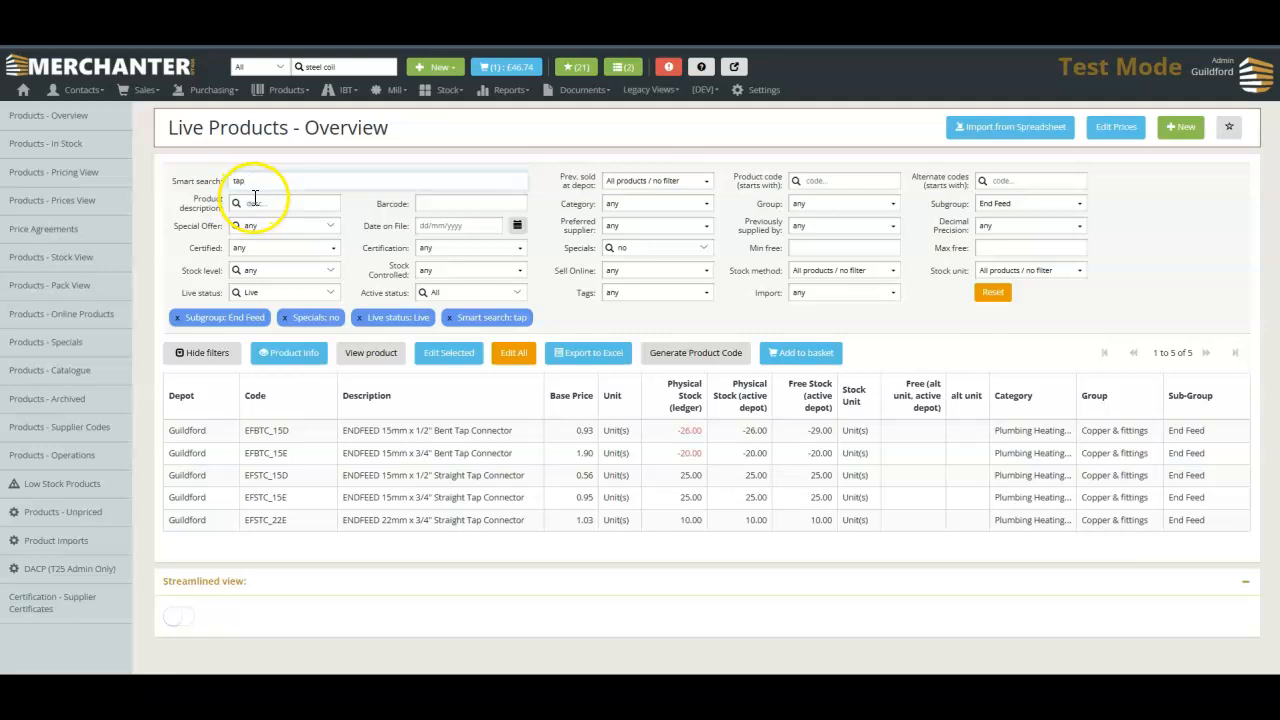
click(580, 353)
Start a stock locations import from Excel with template 60, Product Stock Locations, and download its Excel file.
click(1140, 137)
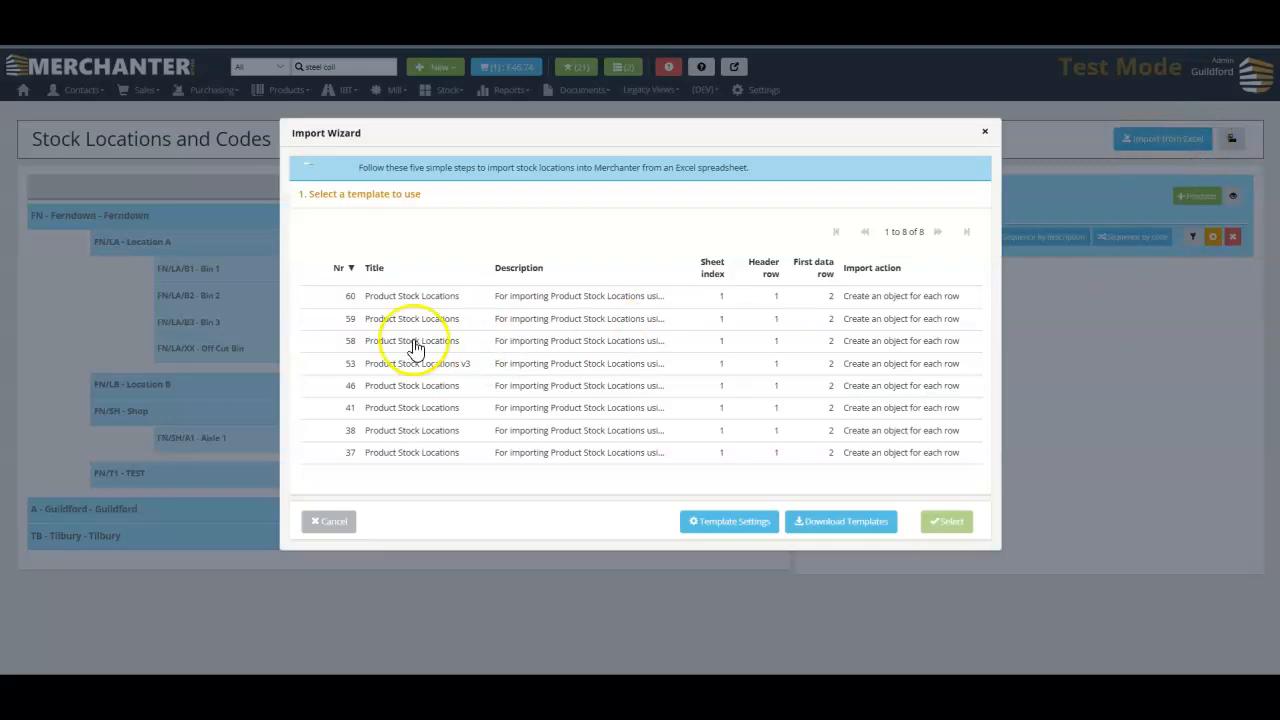
double_click(375, 305)
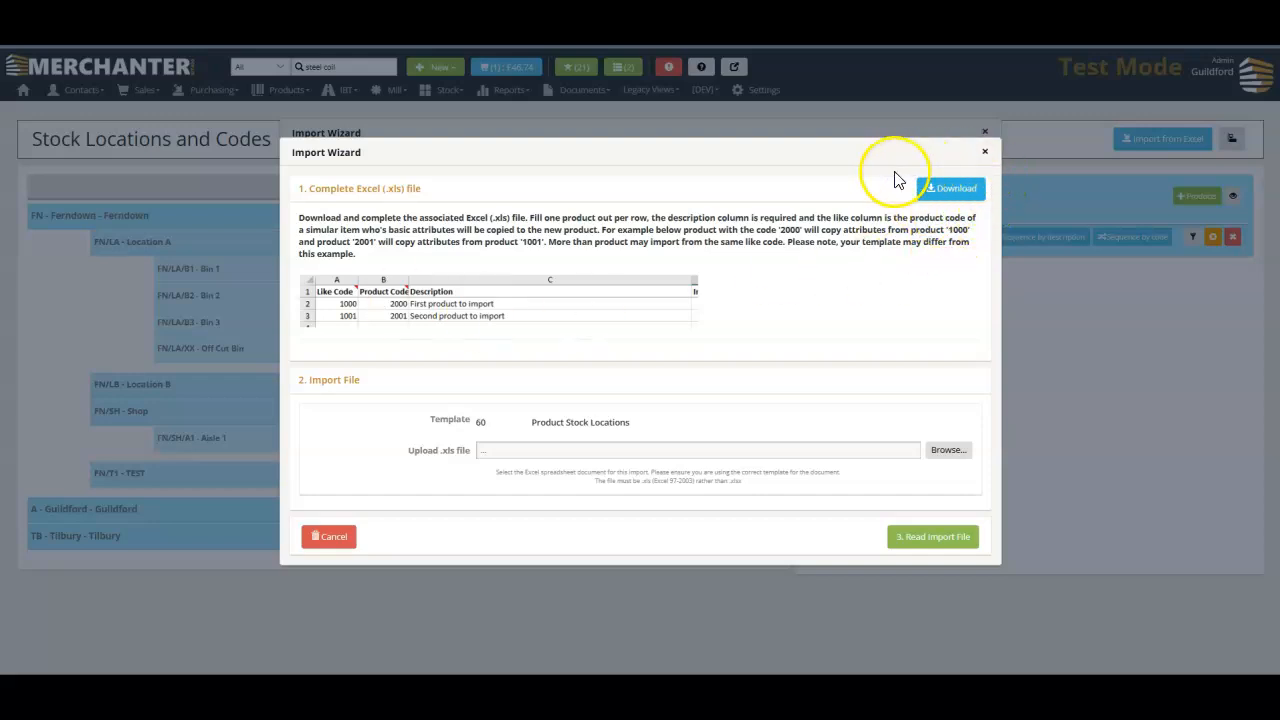
click(952, 193)
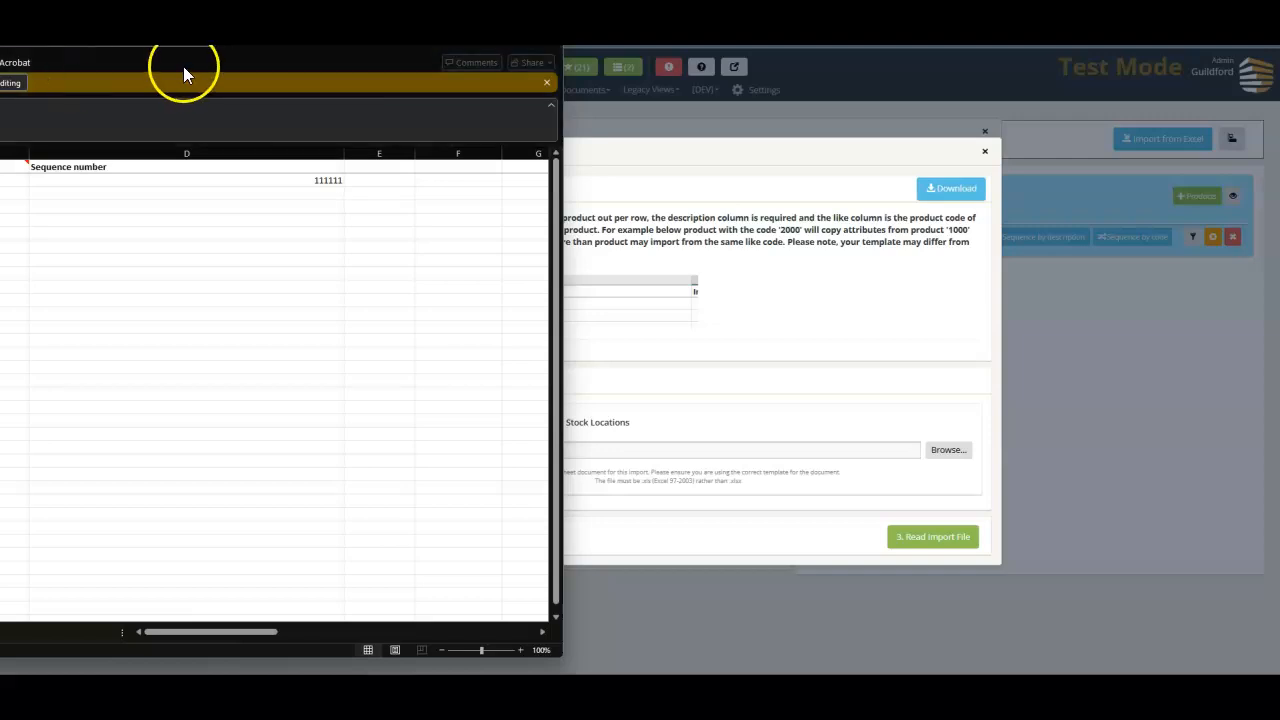
In Excel, enable editing of the import template and copy the five exported product codes into its Product Code column from B2.
drag(122, 55, 714, 87)
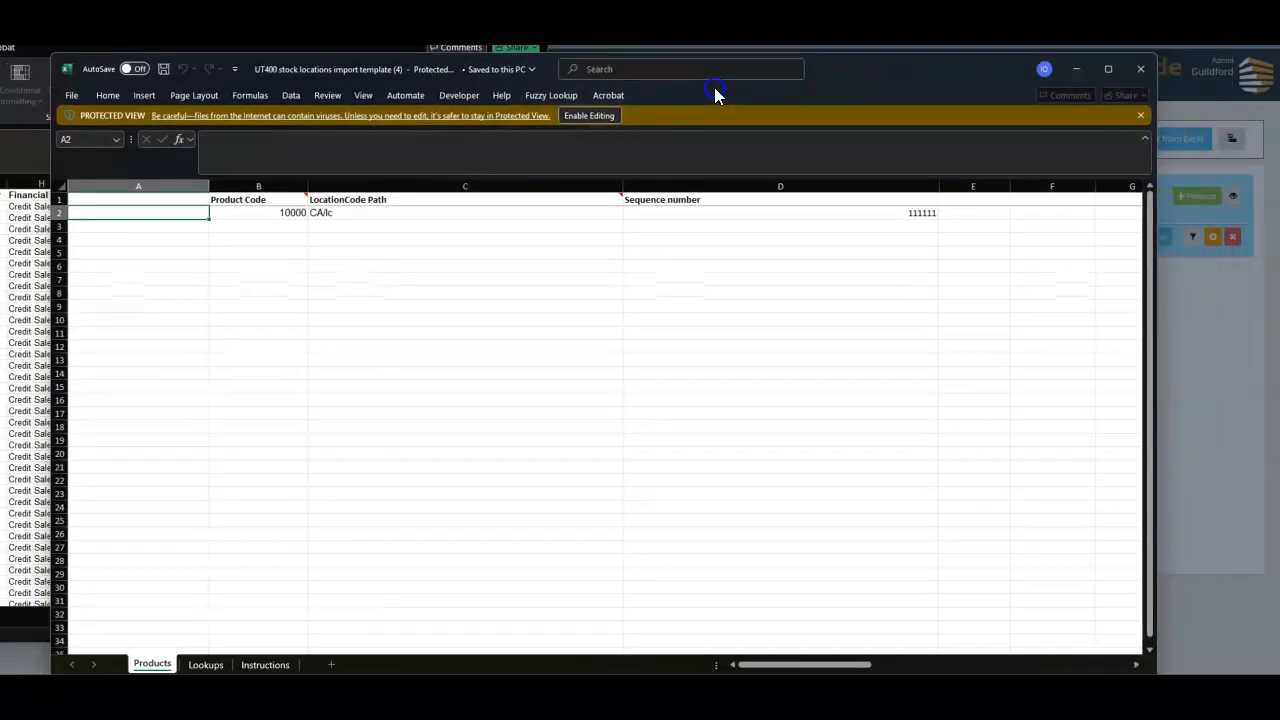
click(582, 116)
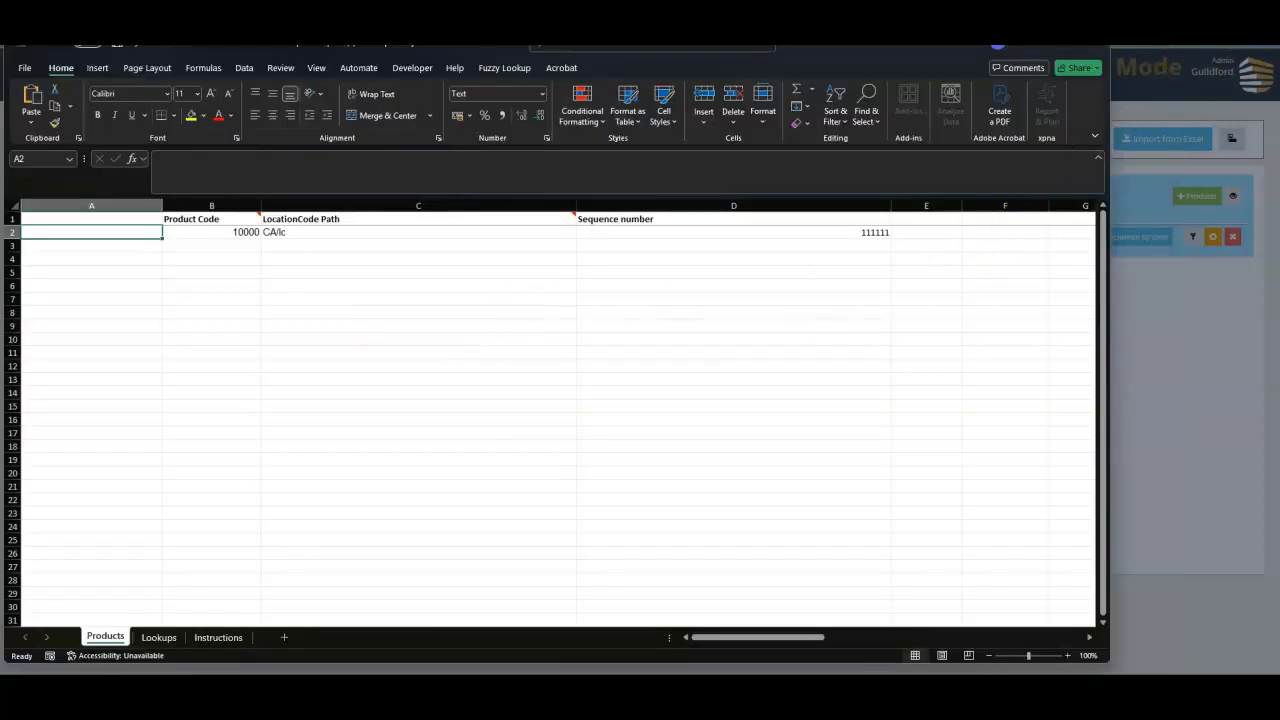
click(1218, 28)
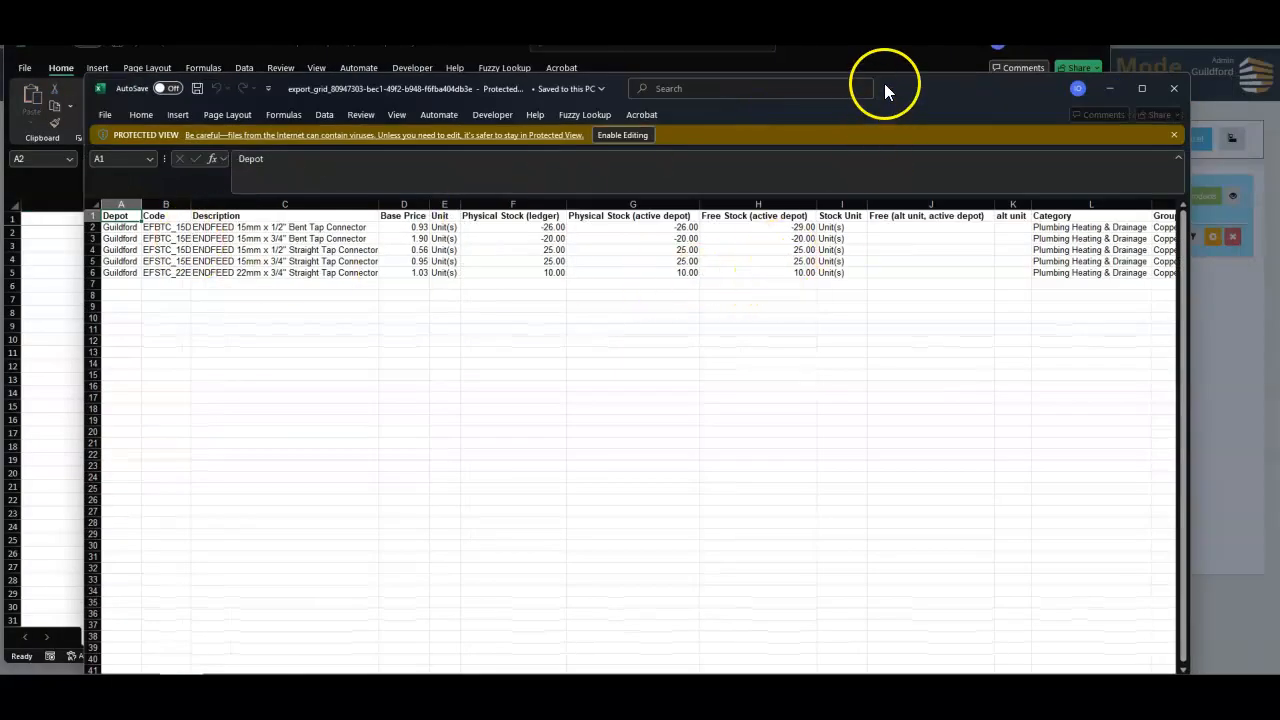
drag(899, 82, 1279, 48)
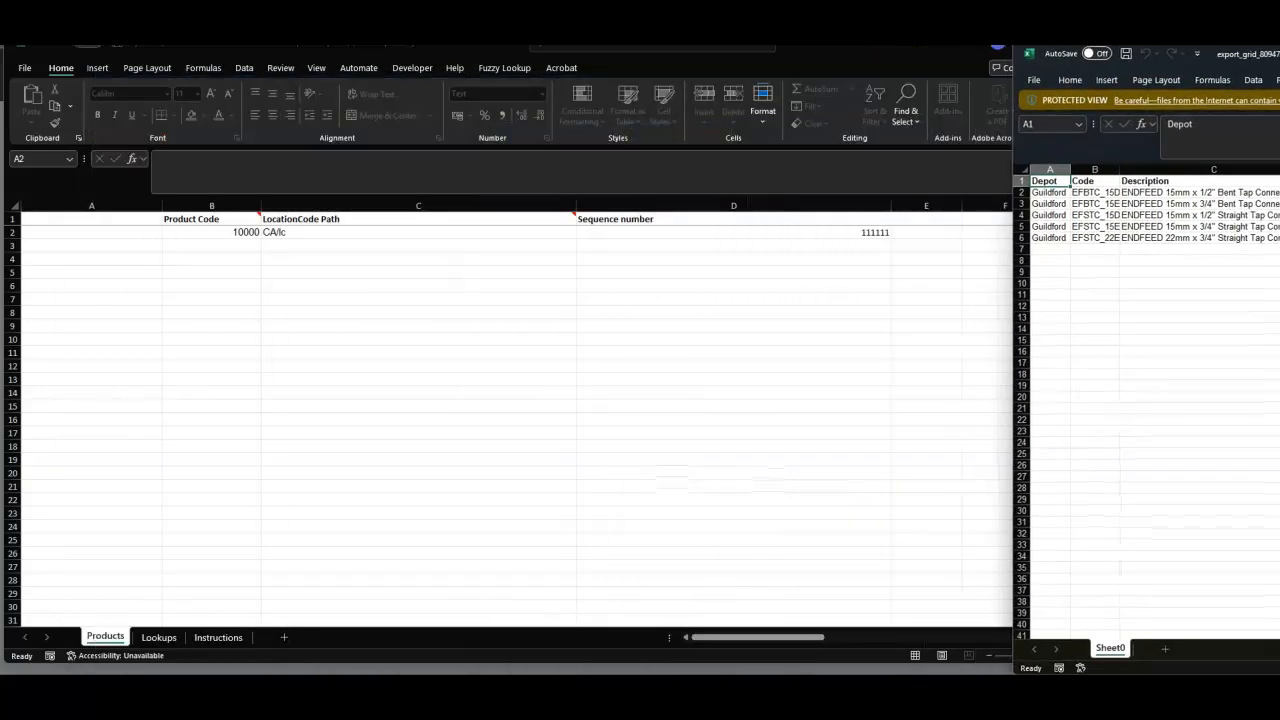
click(1089, 192)
drag(1089, 192, 1088, 238)
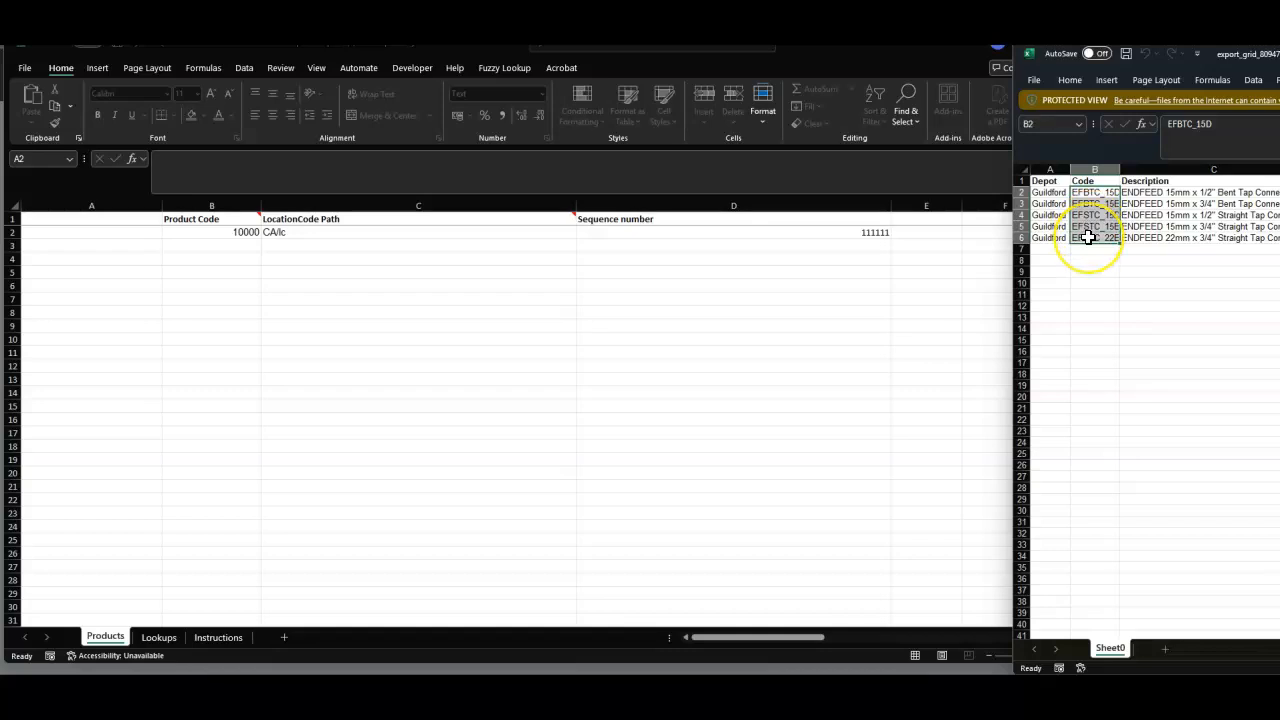
key(ctrl+c)
click(223, 232)
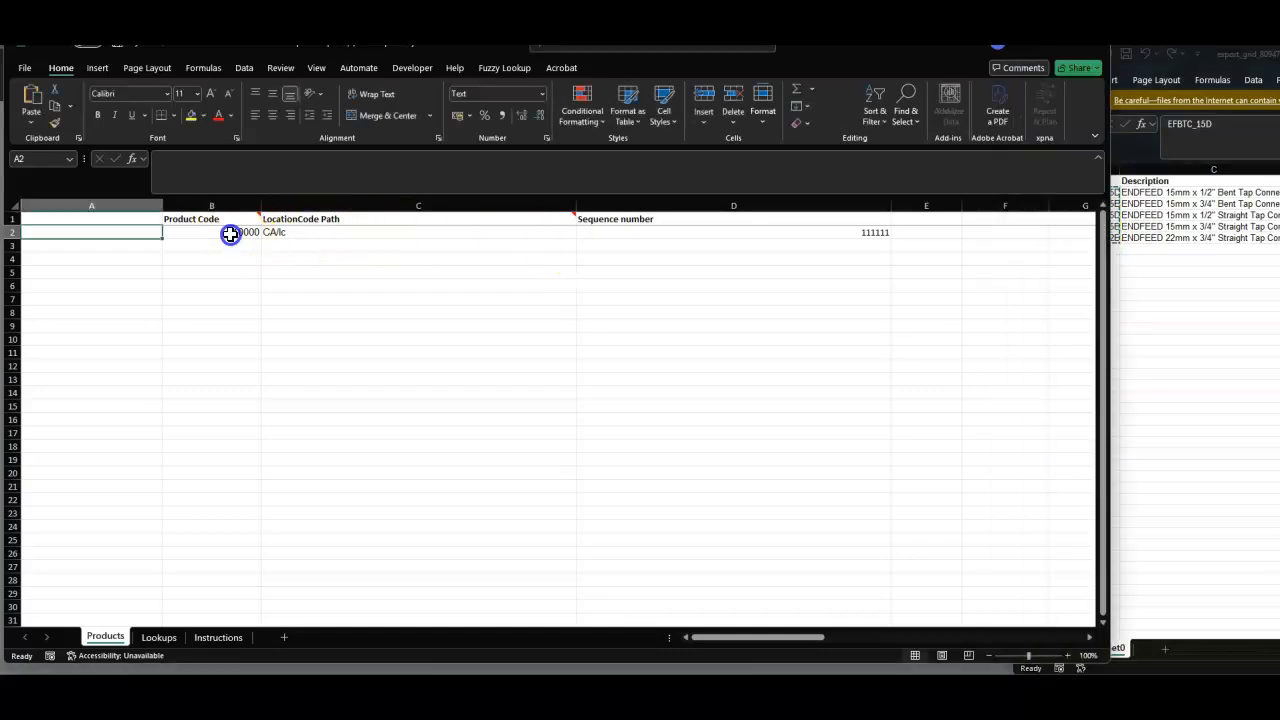
key(ctrl+v)
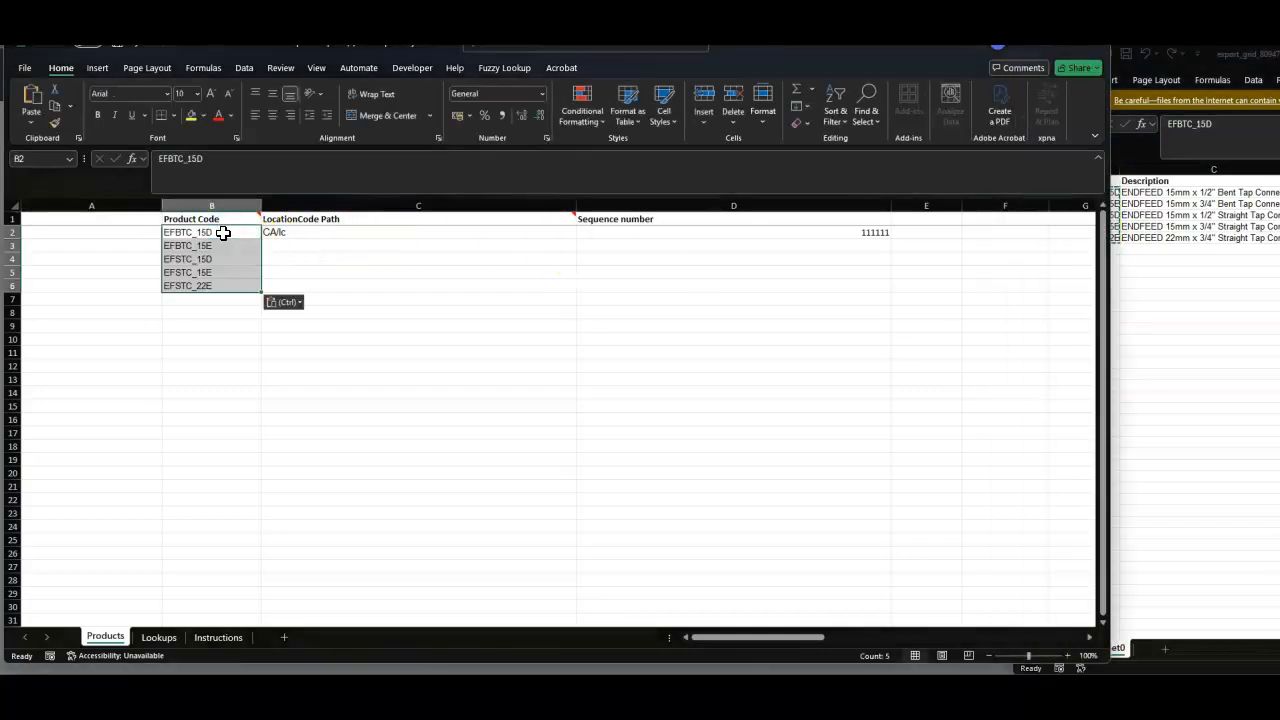
Set the LocationCode Path to FN/LA/B3 for all five products, in cells C2 to C6.
click(377, 231)
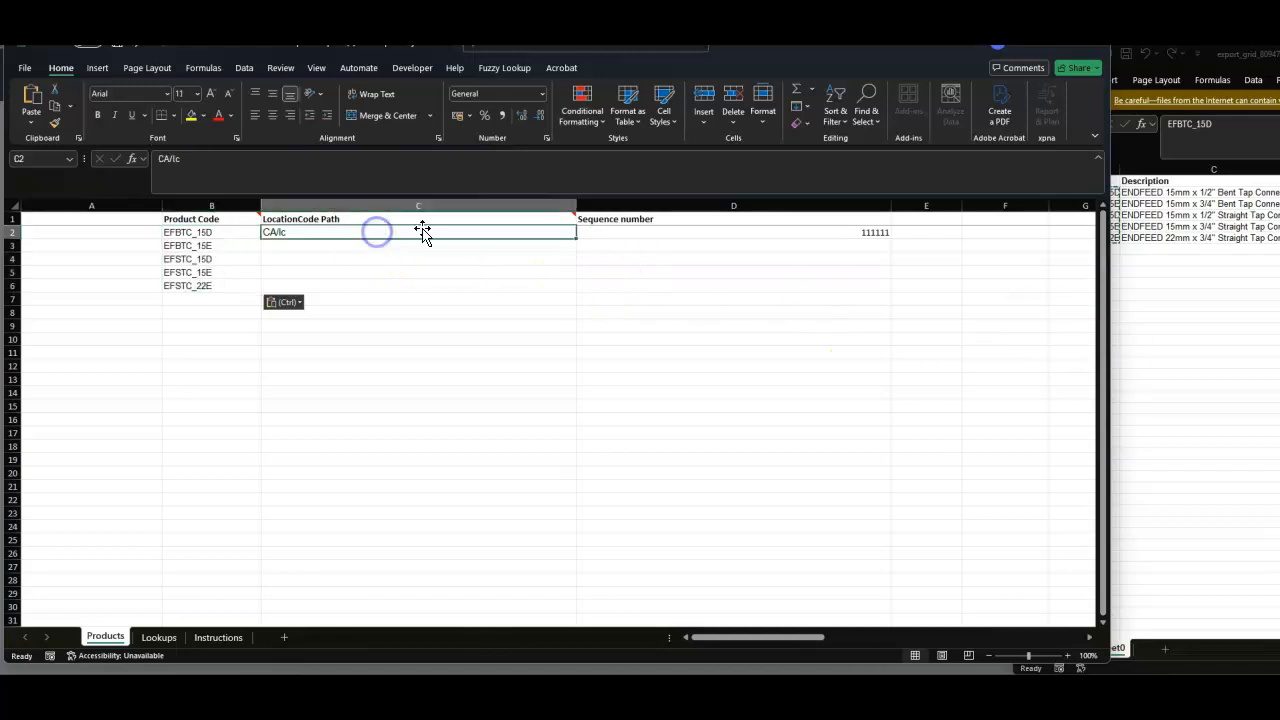
text(FN/LA/B3)
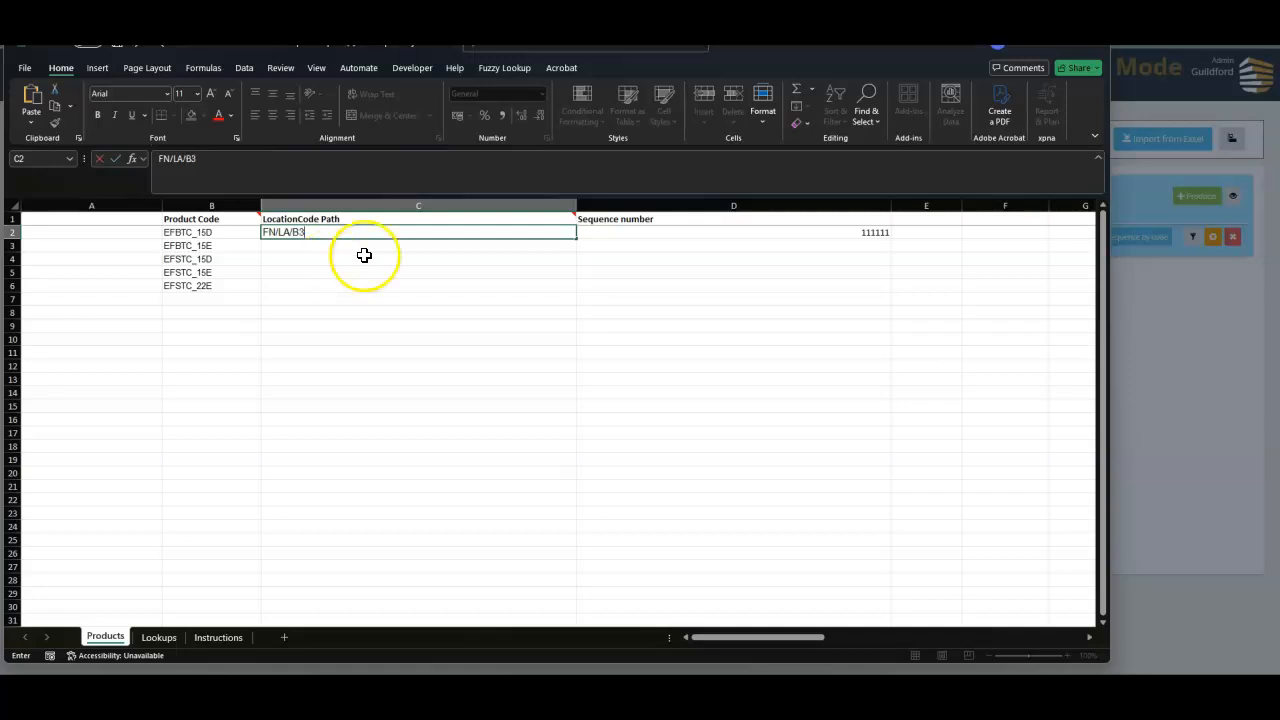
click(314, 259)
click(473, 238)
drag(576, 238, 571, 286)
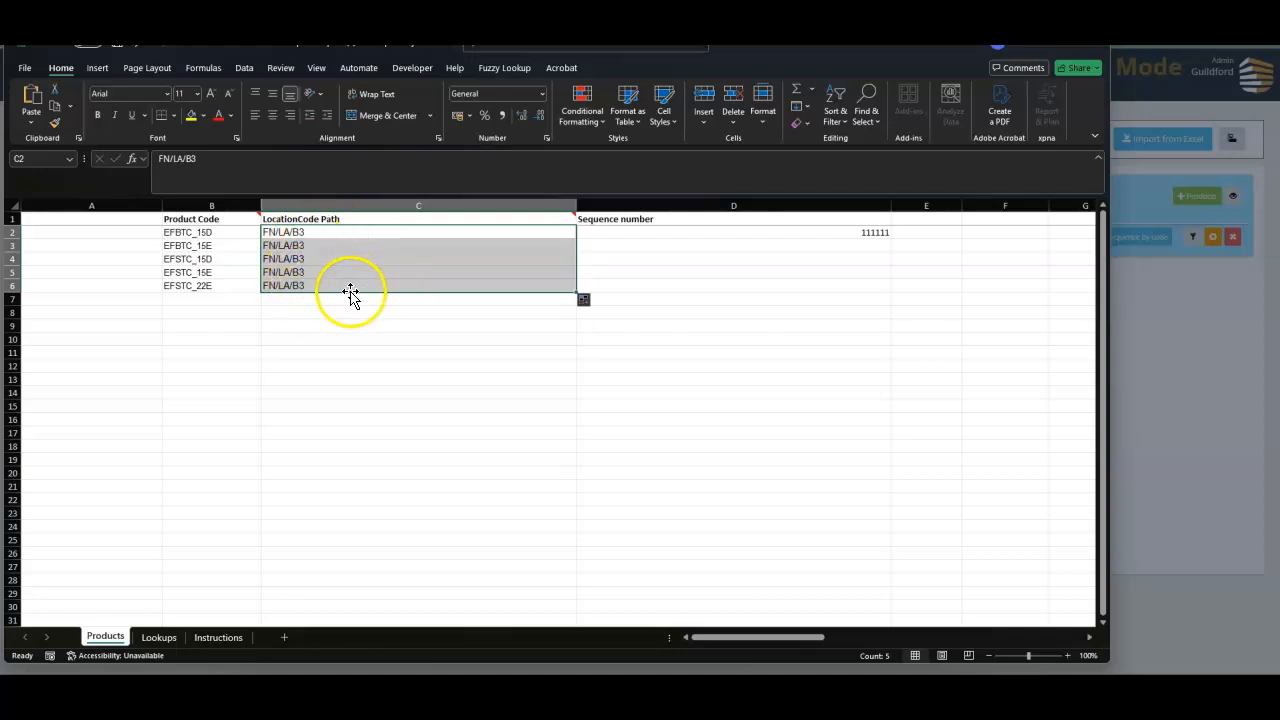
Enter the sequence numbers 1, 2, 3, 4 and 5 in cells D2 to D6.
click(605, 234)
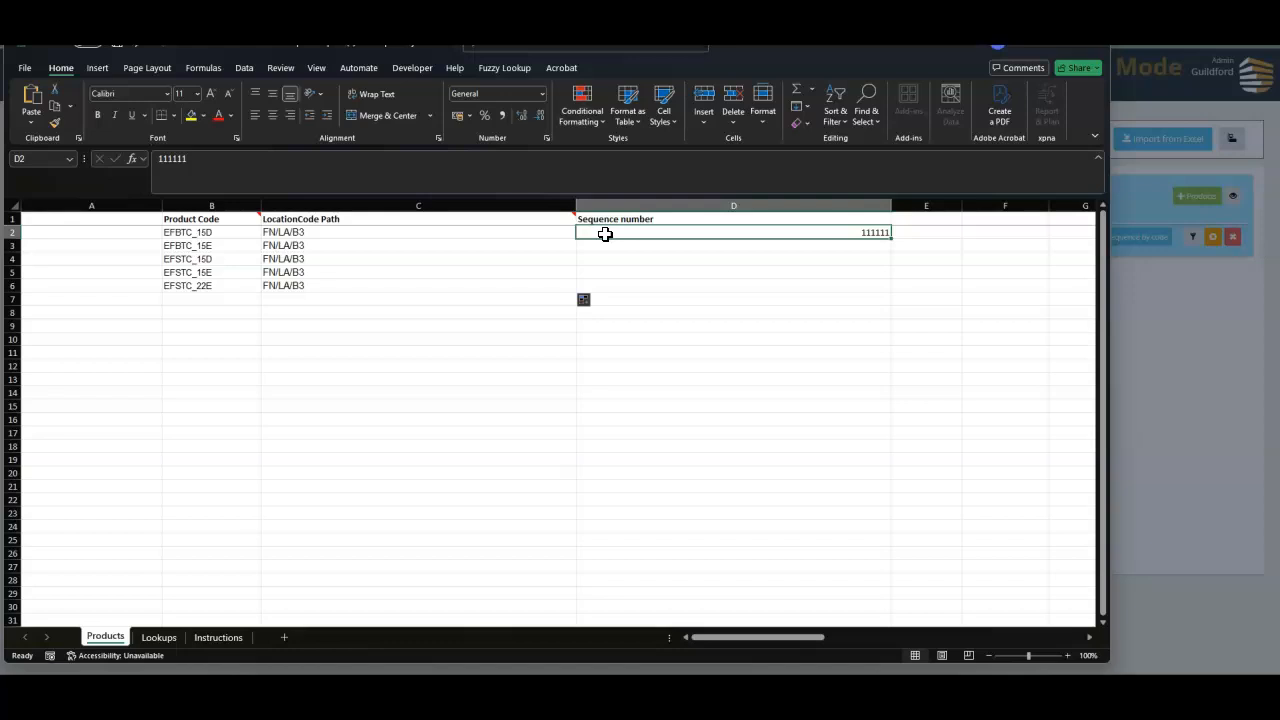
text(1)
key(Return)
text(2)
key(Return)
text(3)
key(Return)
text(4)
key(Return)
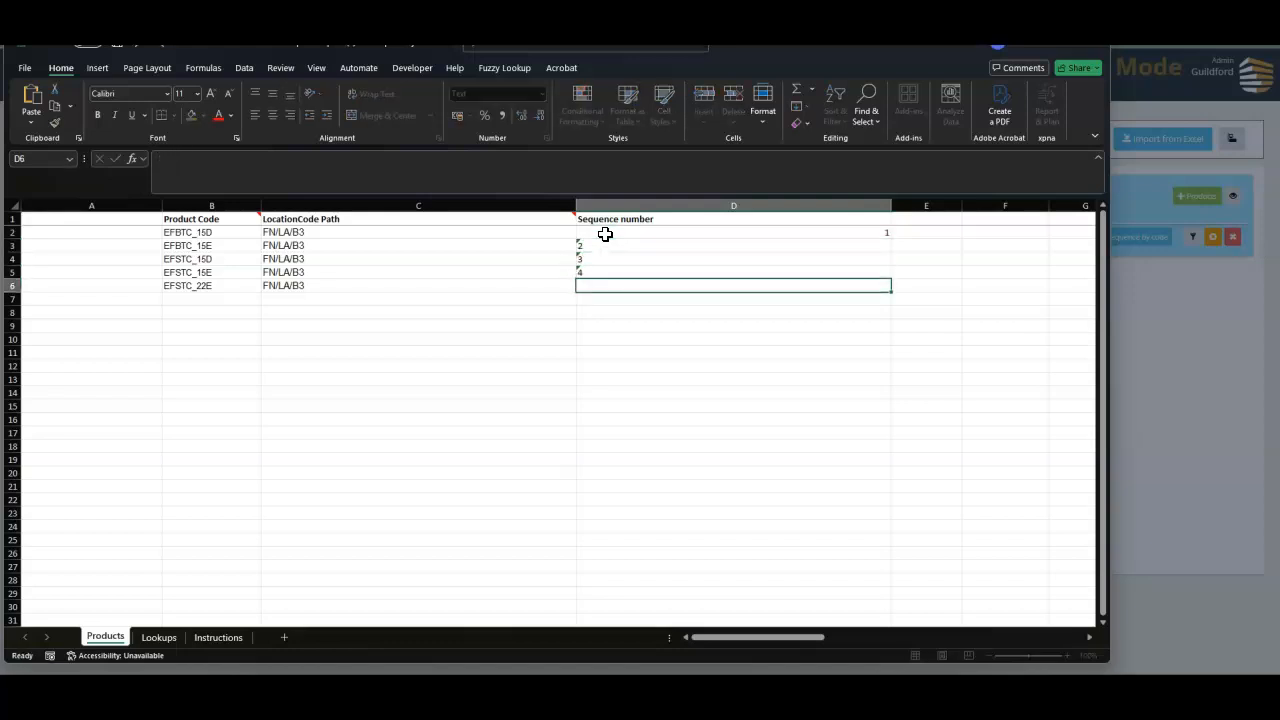
text(5)
key(Return)
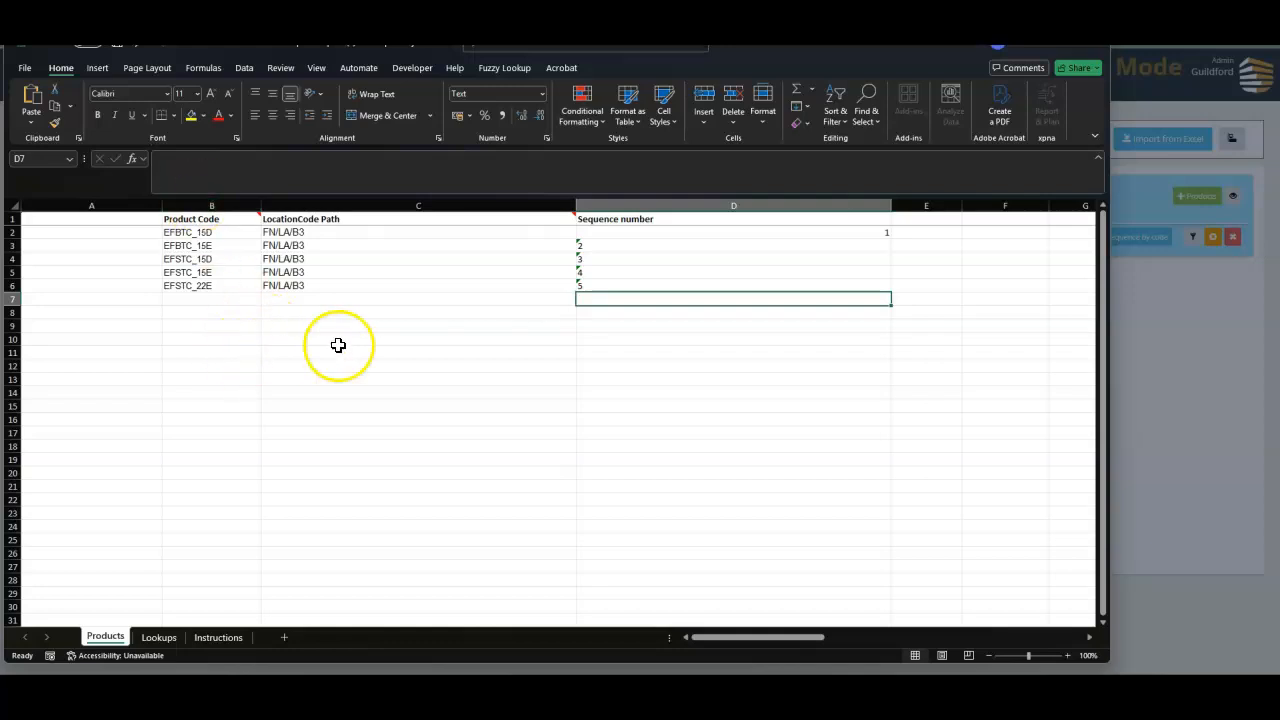
Close the import template workbook, saving its changes to Downloads.
click(1095, 50)
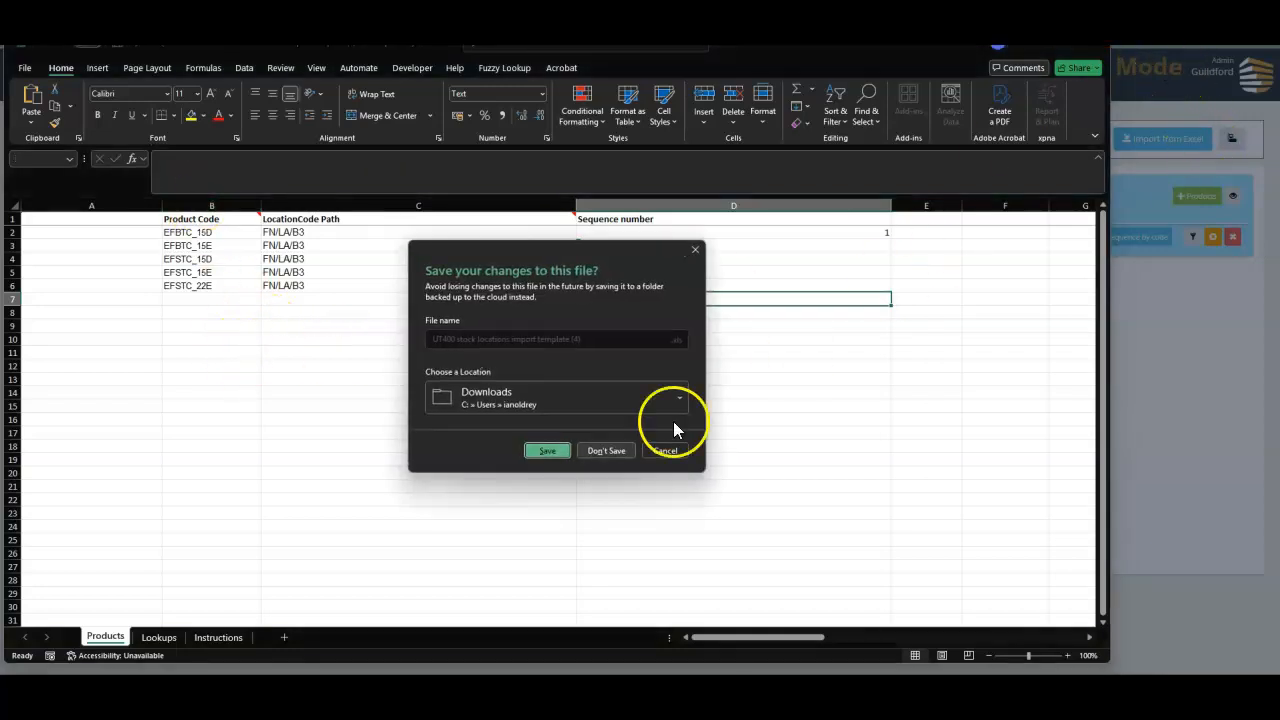
click(543, 452)
click(600, 439)
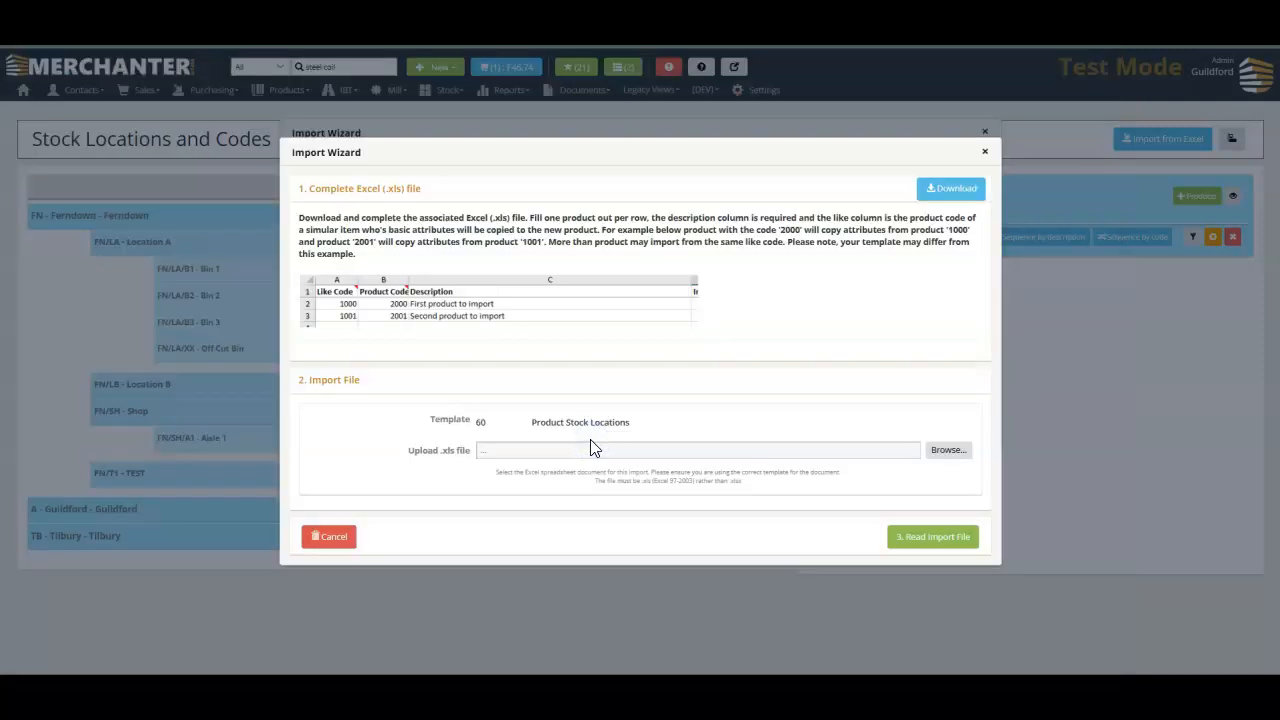
Choose "UT400 stock locations import template (4).xls" as the upload file in Merchanter's import wizard and read it.
click(945, 455)
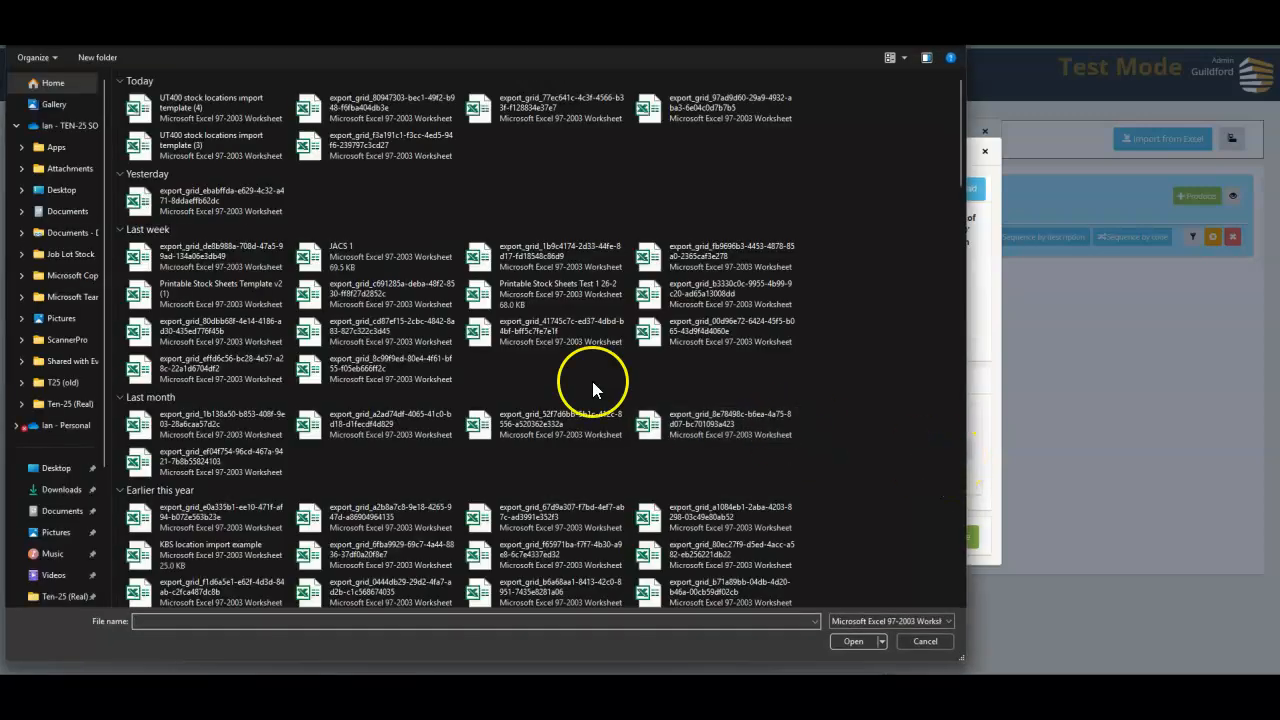
click(199, 109)
double_click(199, 109)
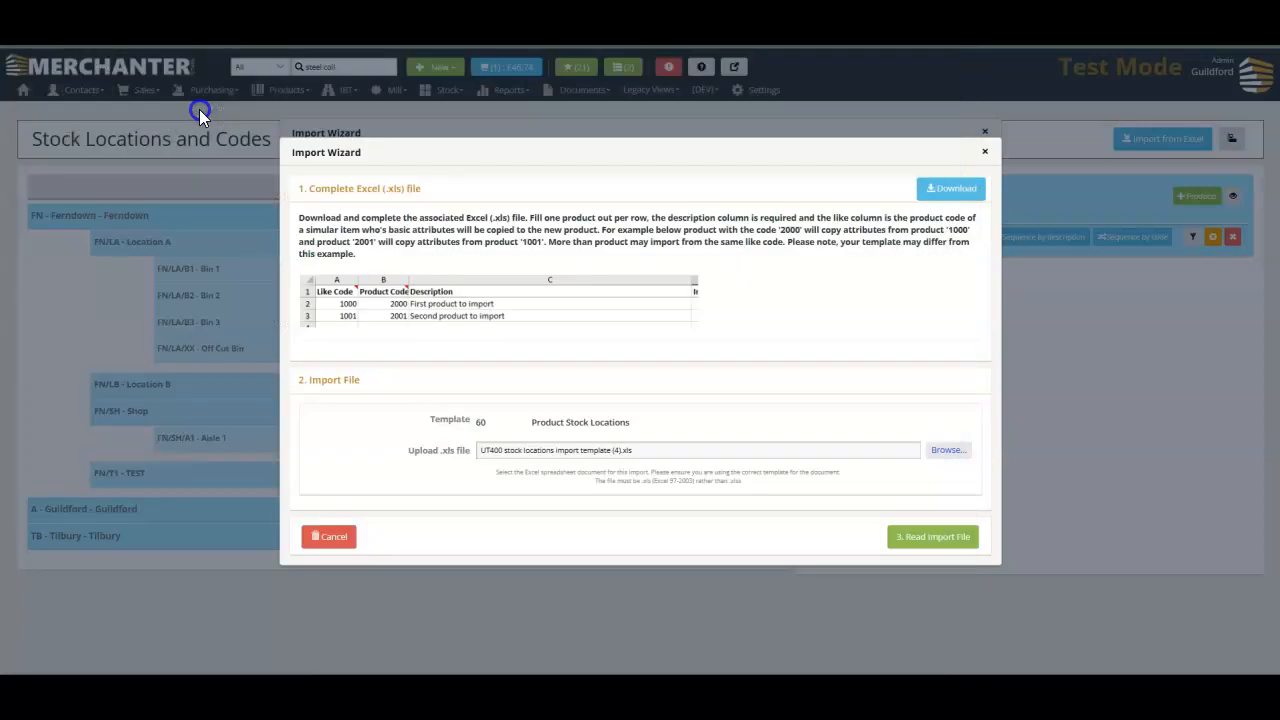
click(912, 540)
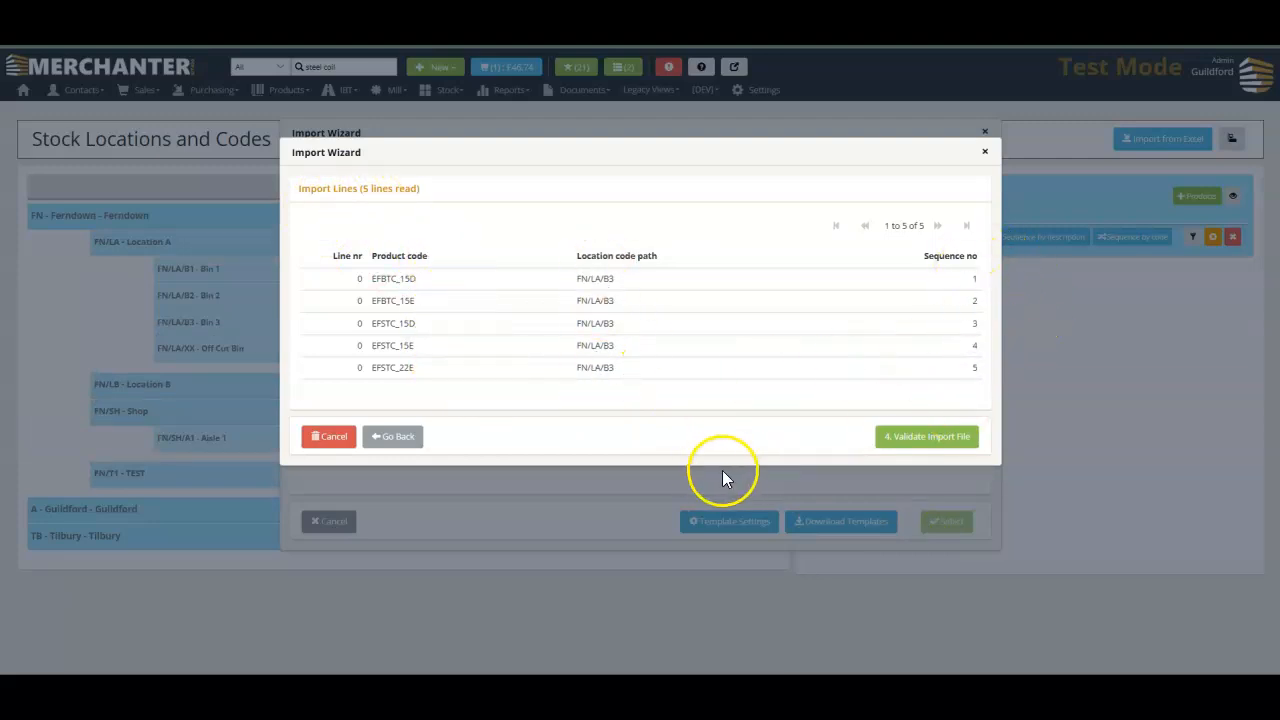
Validate the product location lines, import them and close the import wizard.
click(926, 440)
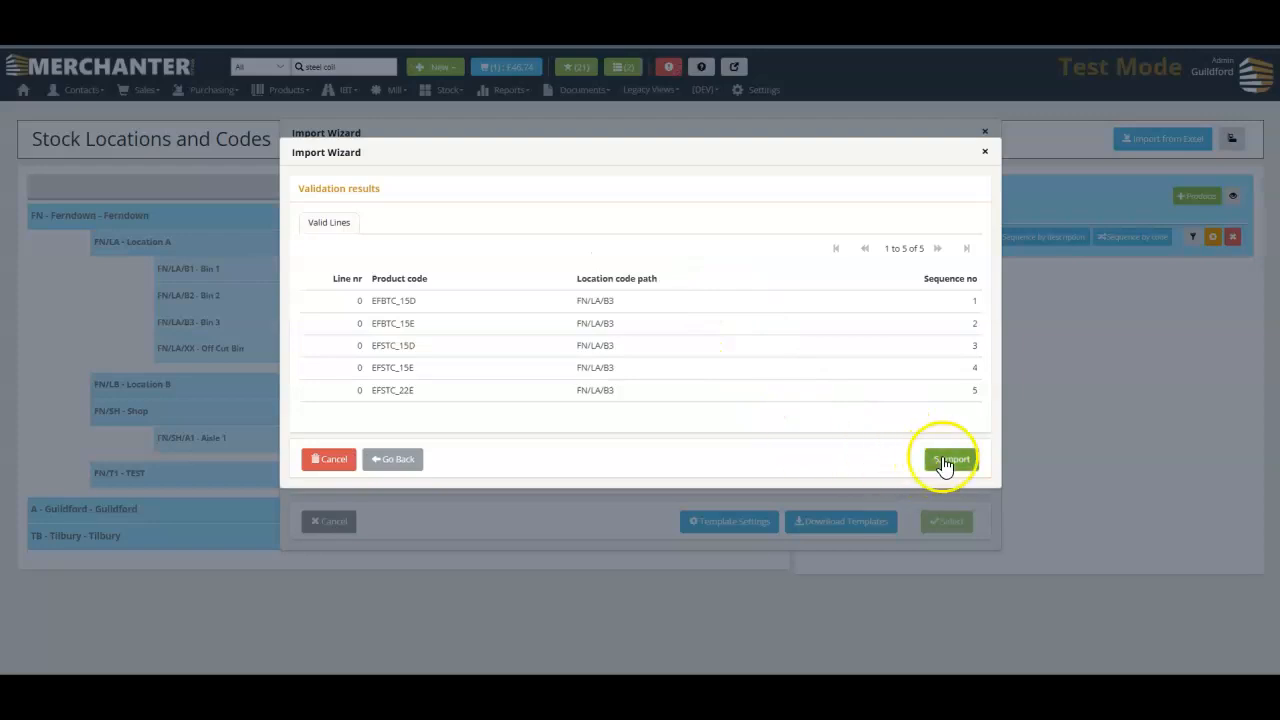
click(944, 462)
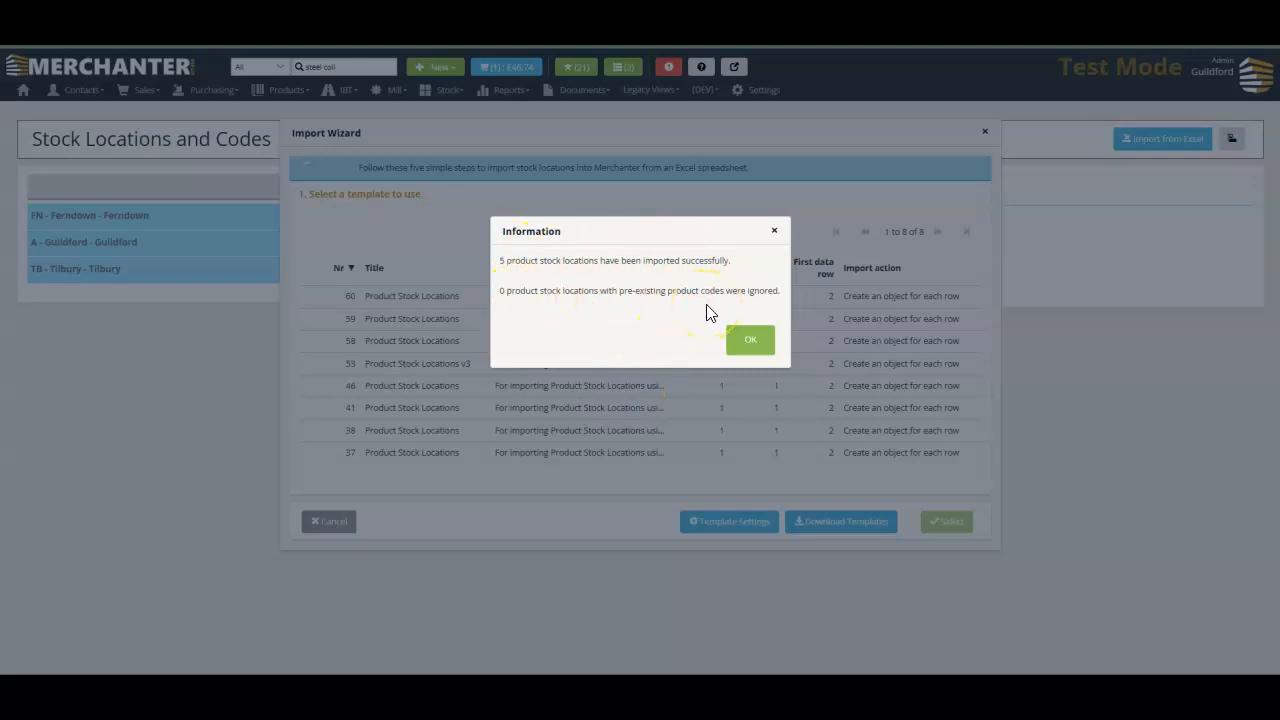
click(751, 343)
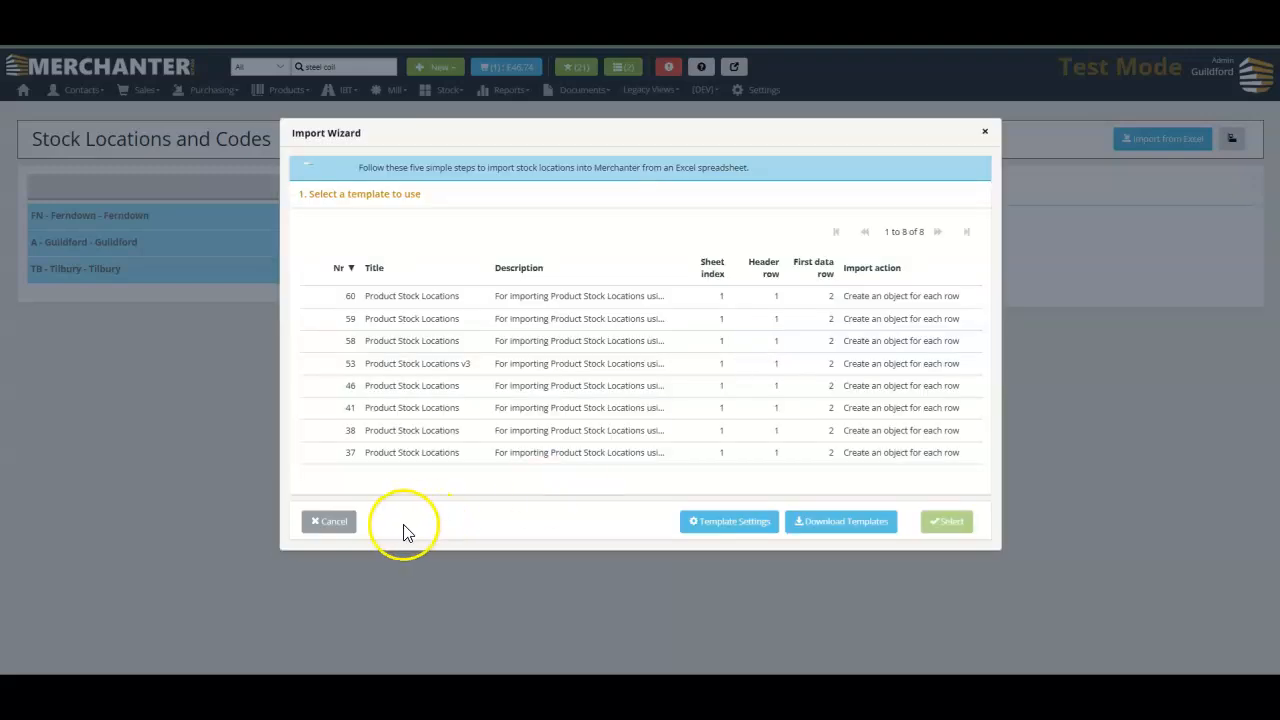
click(340, 518)
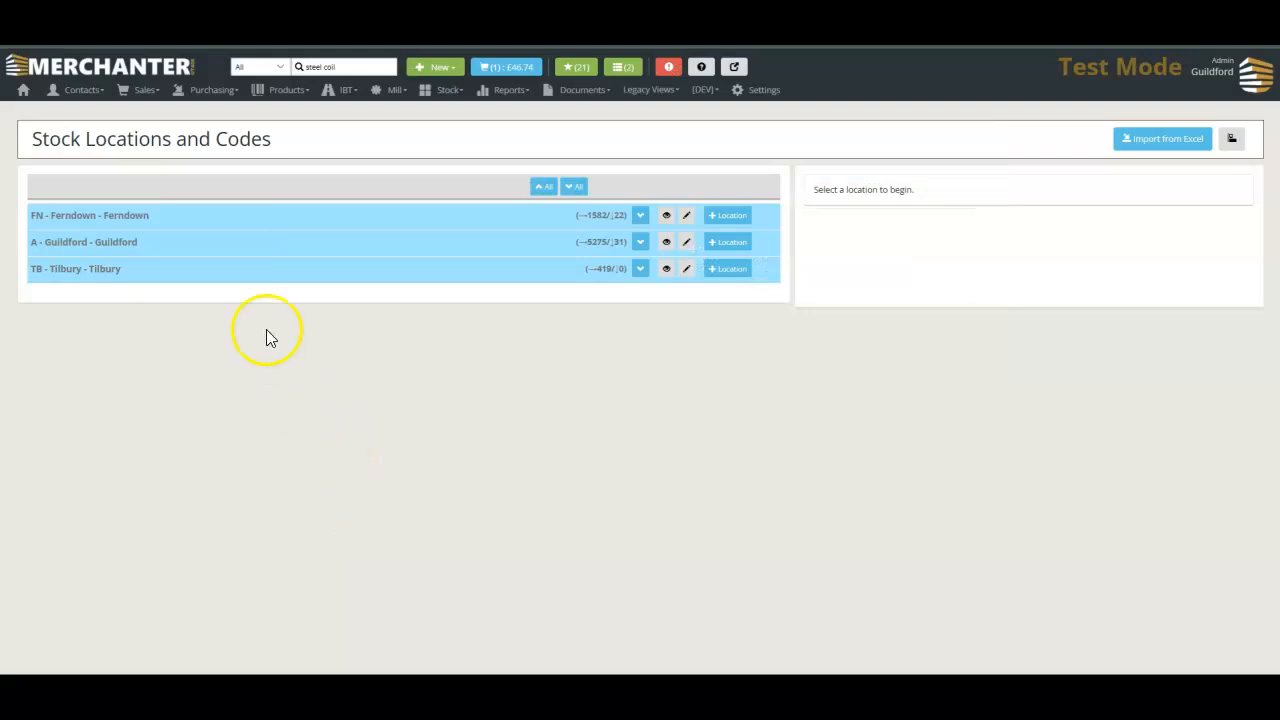
Open Bin 3 under Ferndown's Location A and move product EFSTC_15D up one place in its sequence.
click(640, 216)
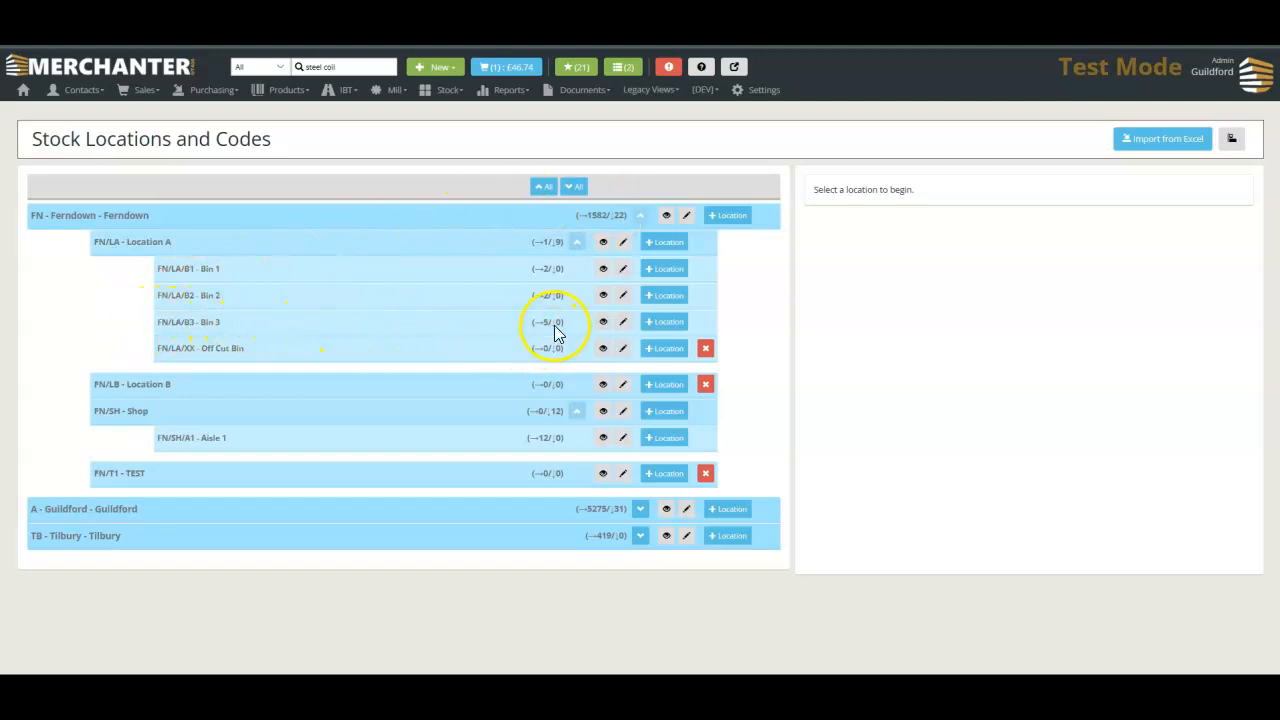
click(473, 327)
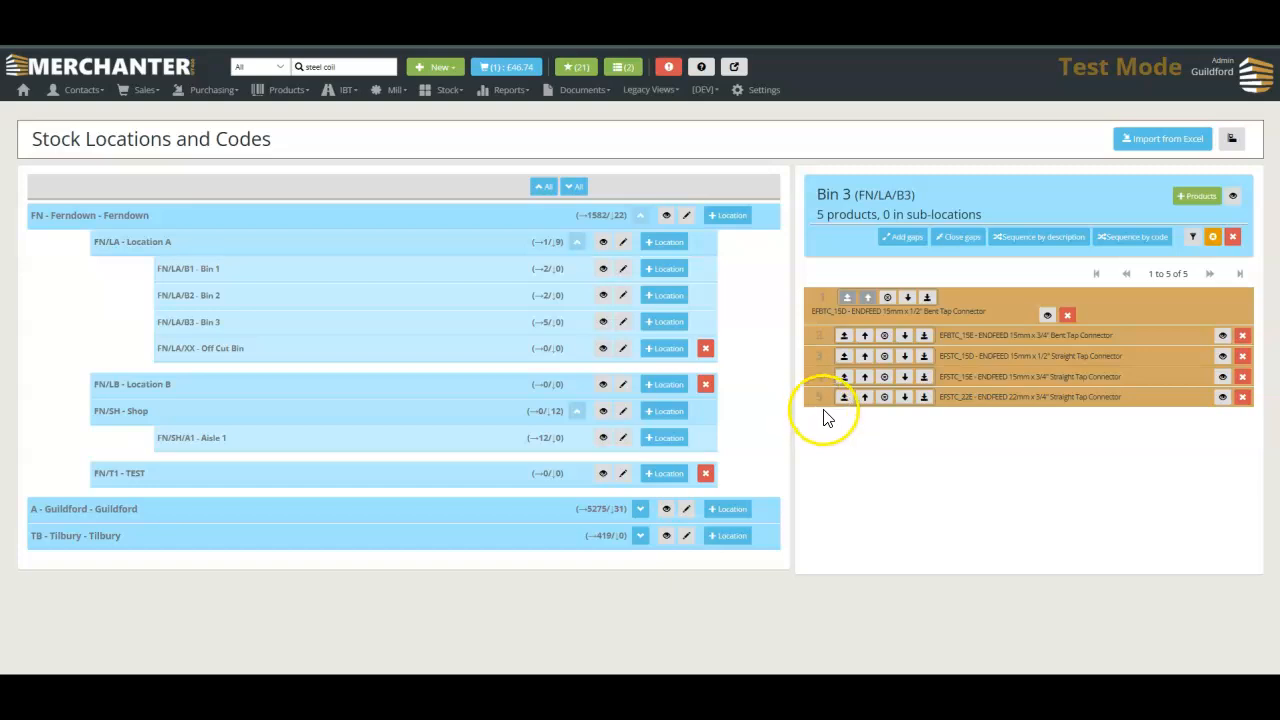
click(865, 357)
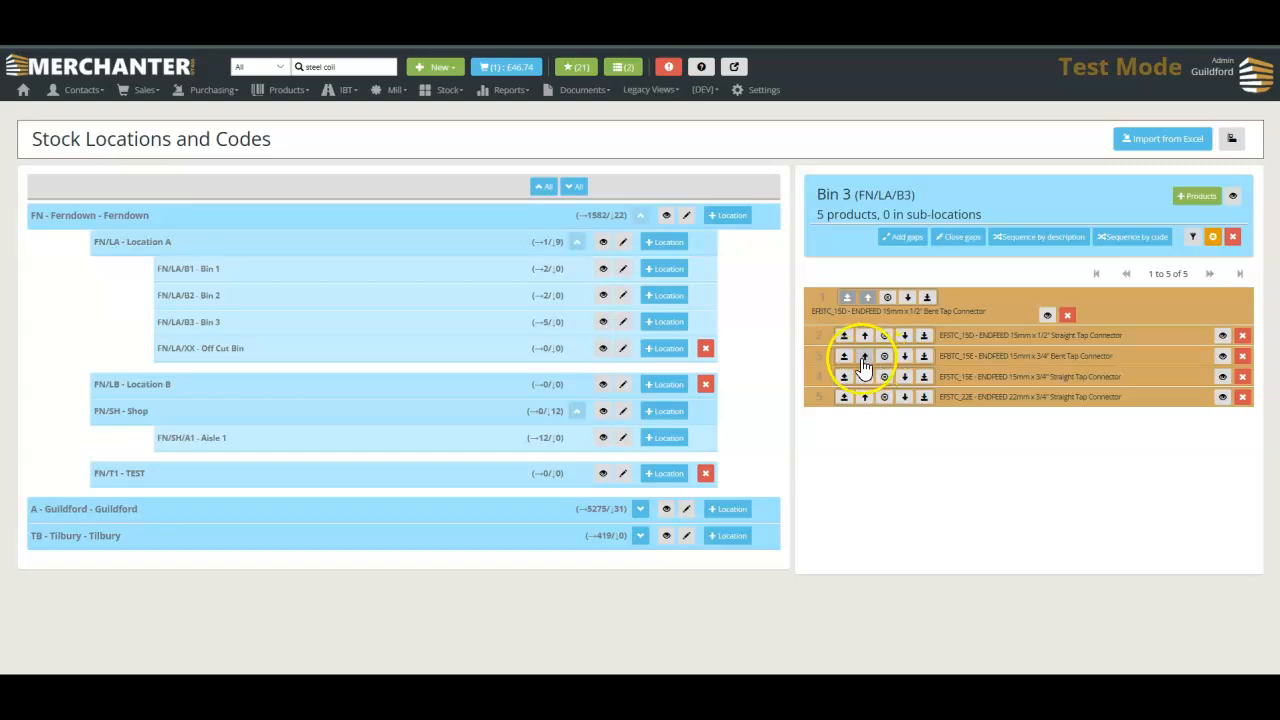